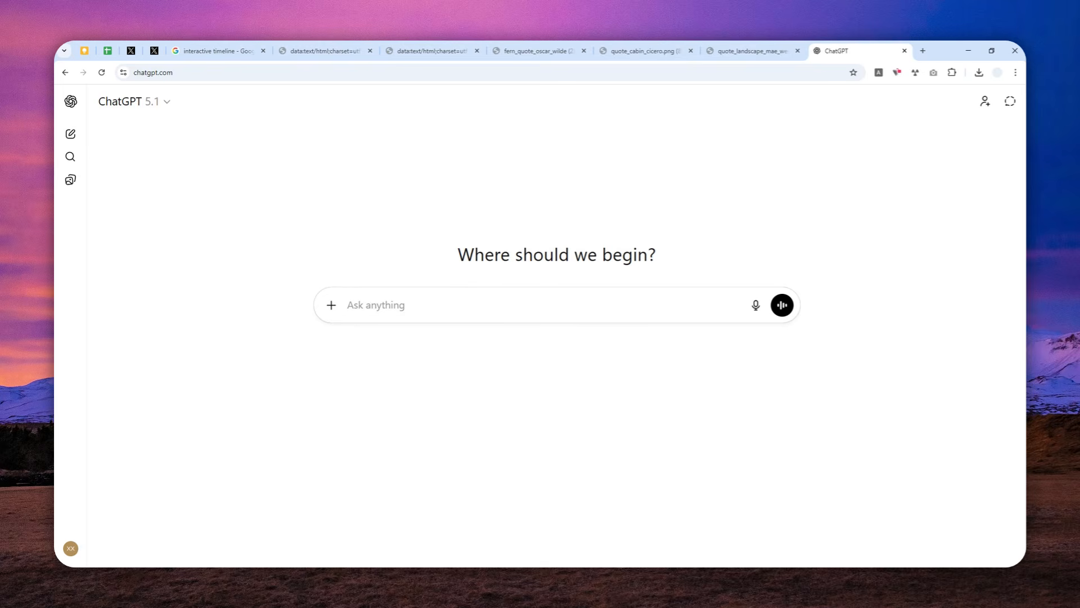
- Open the original fern-9872693_1280.jpg in its own browser tab and place that tab beside the finished fern quote image's tab
{"action": "left_click", "coordinate": [531, 46]}
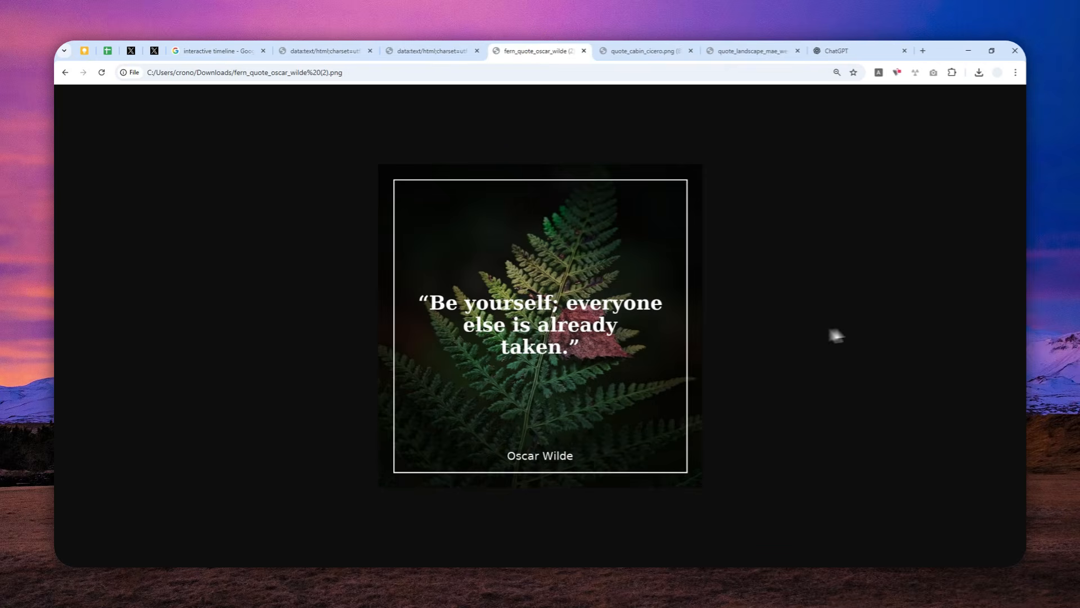
{"action": "left_click_drag", "start_coordinate": [917, 132], "coordinate": [947, 48]}
{"action": "scroll", "coordinate": [679, 254], "scroll_direction": "down", "scroll_amount": 2}
{"action": "scroll", "coordinate": [679, 255], "scroll_direction": "down", "scroll_amount": 2}
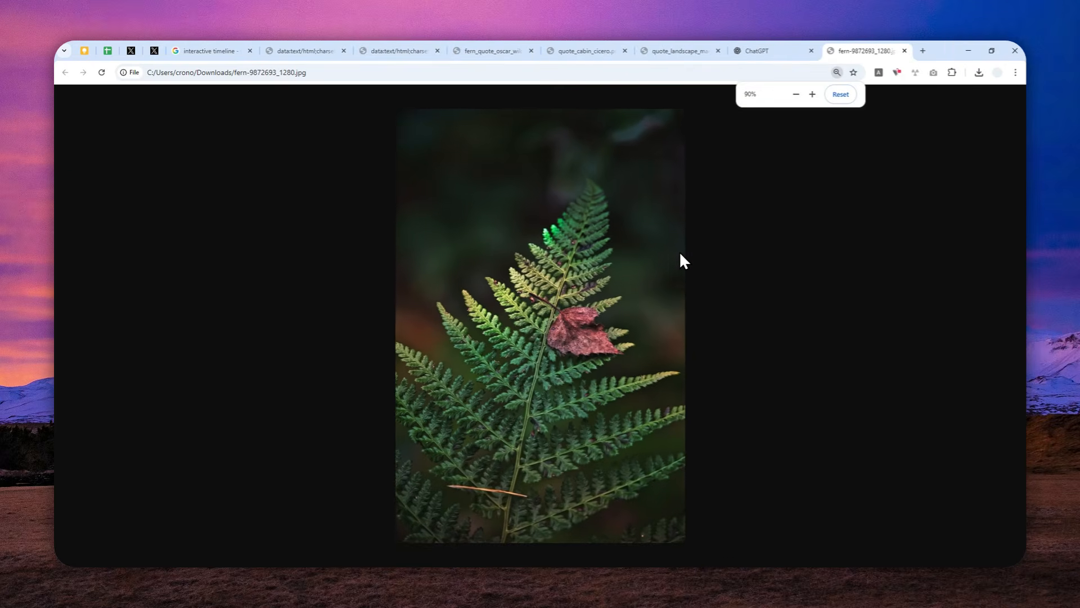
{"action": "left_click_drag", "start_coordinate": [861, 51], "coordinate": [665, 39]}
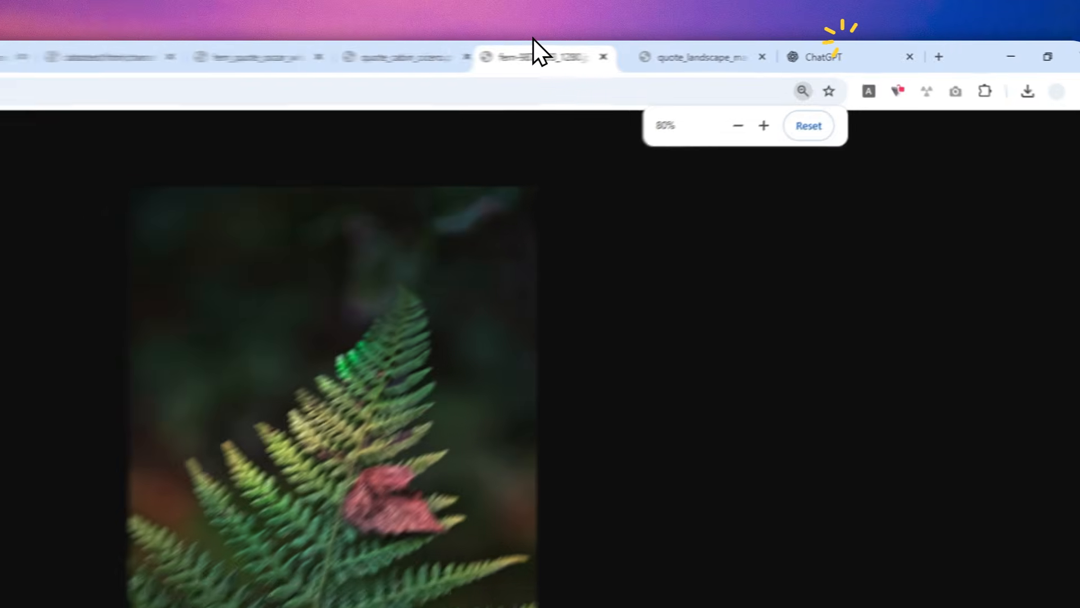
{"action": "left_click_drag", "start_coordinate": [534, 38], "coordinate": [333, 50]}
- Compare the finished Oscar Wilde fern quote image with the original fern photo, and examine the Cicero cabin quote image
{"action": "left_click", "coordinate": [259, 44]}
{"action": "left_click", "coordinate": [615, 56]}
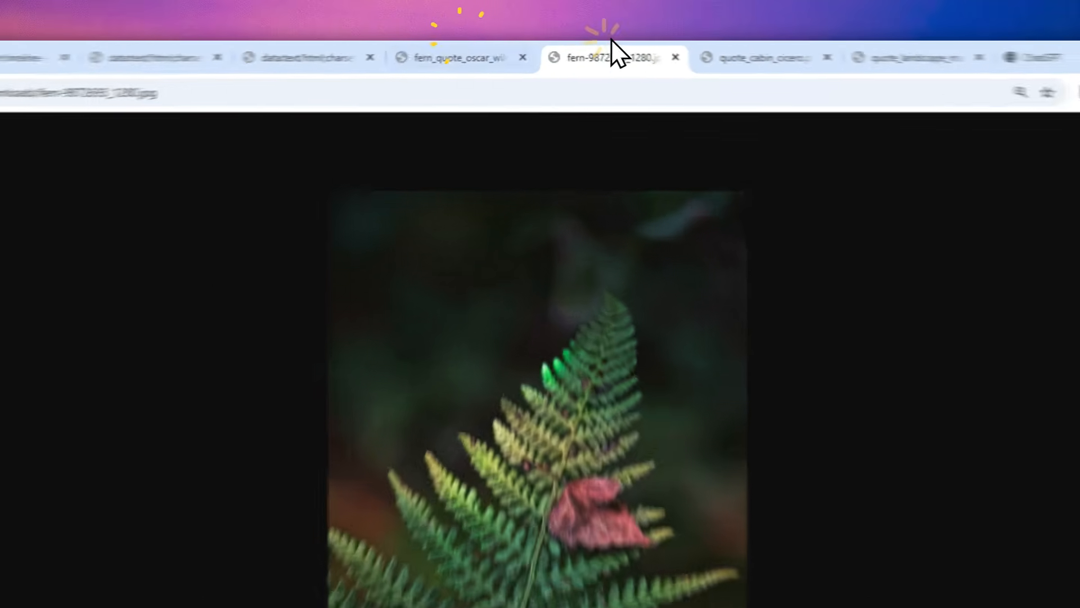
{"action": "scroll", "coordinate": [590, 352], "scroll_direction": "up", "scroll_amount": 1}
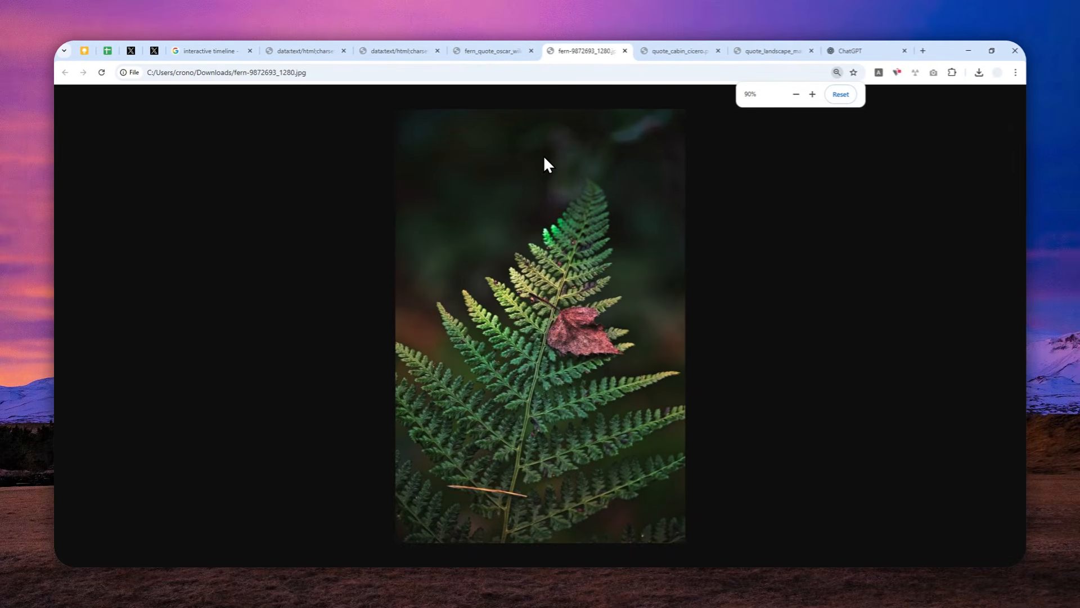
{"action": "left_click", "coordinate": [499, 44]}
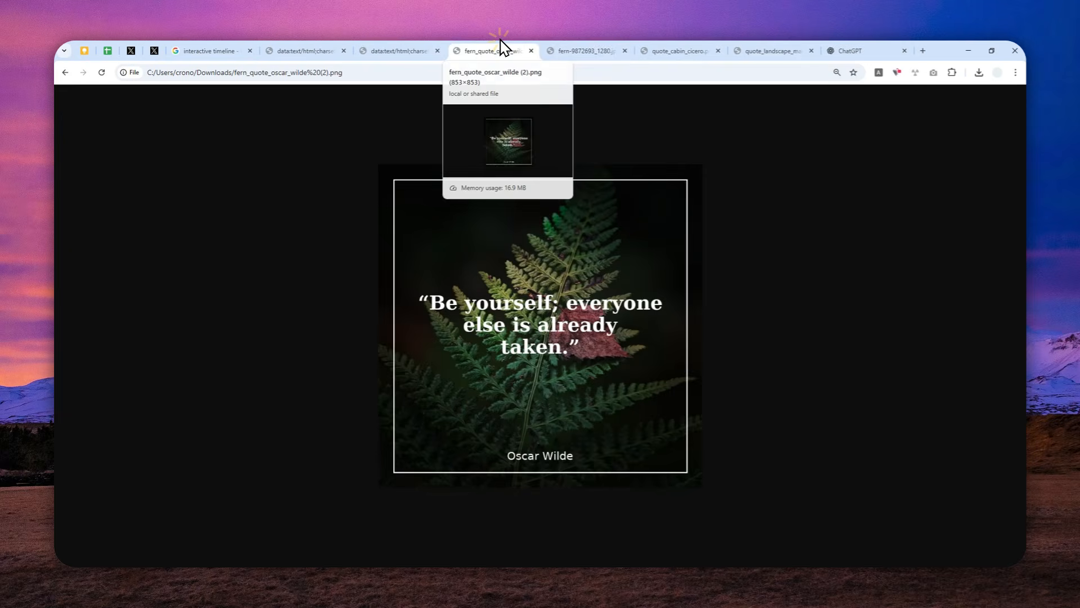
{"action": "left_click", "coordinate": [580, 51]}
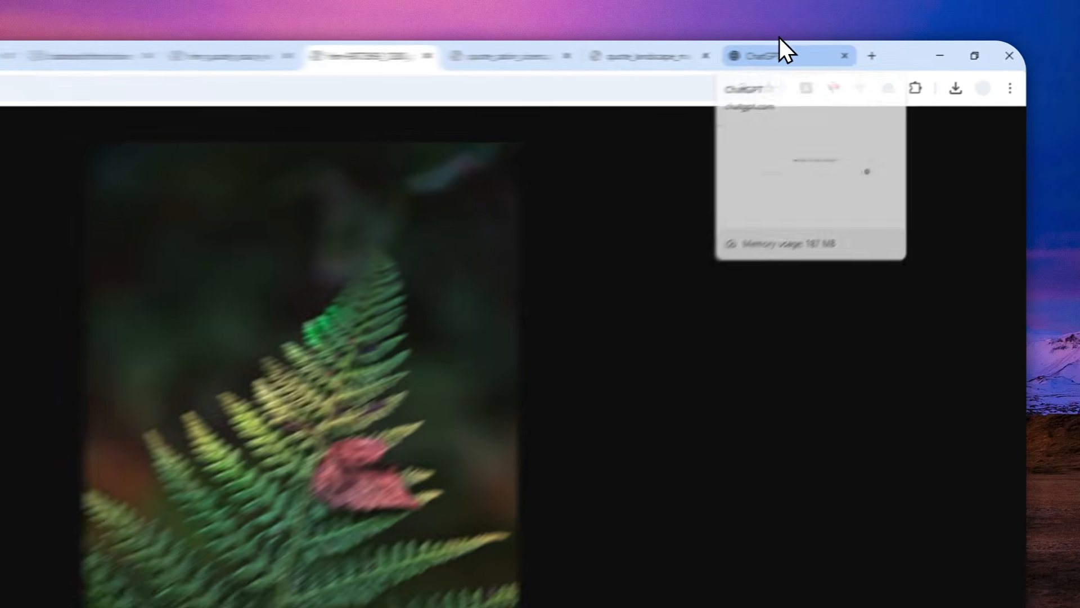
{"action": "left_click", "coordinate": [865, 50]}
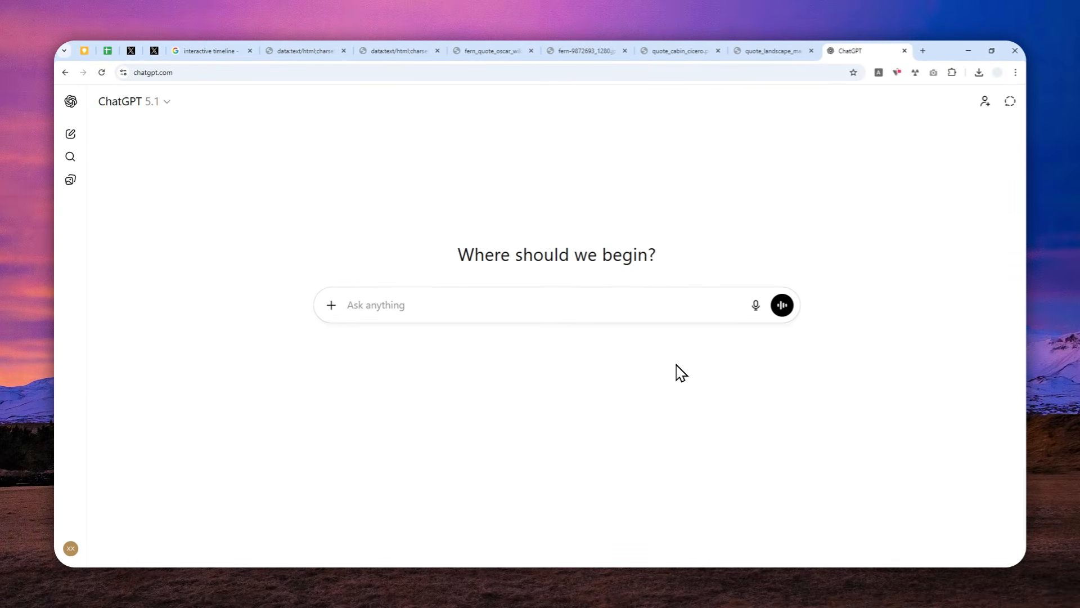
{"action": "left_click", "coordinate": [619, 48]}
{"action": "left_click", "coordinate": [664, 45]}
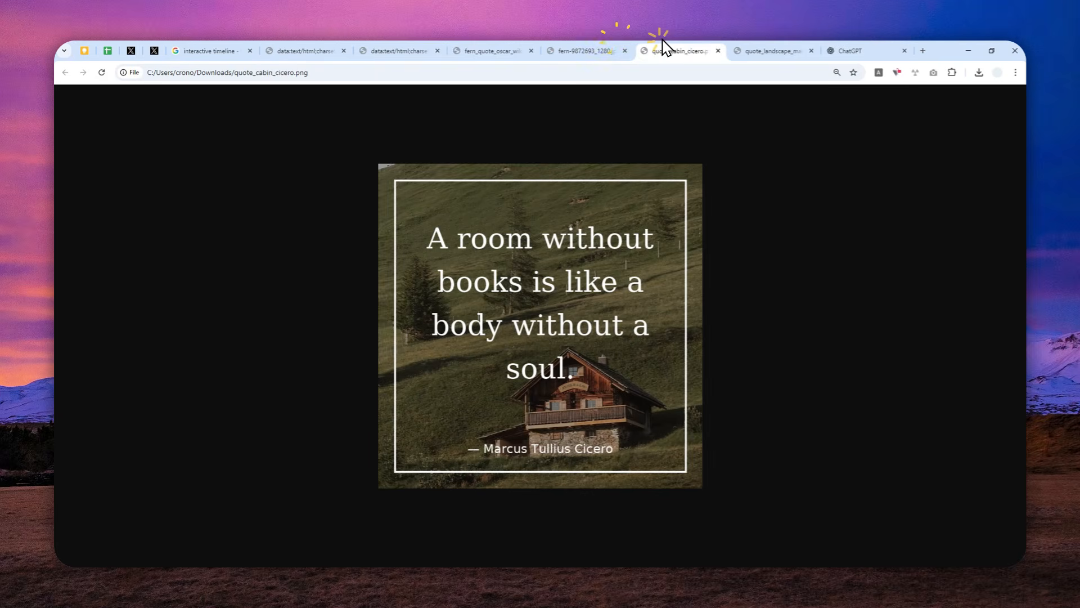
- Attach the three source landscape pictures (mountainside, green leaves and grassy hill) to a new ChatGPT prompt
{"action": "left_click", "coordinate": [858, 42]}
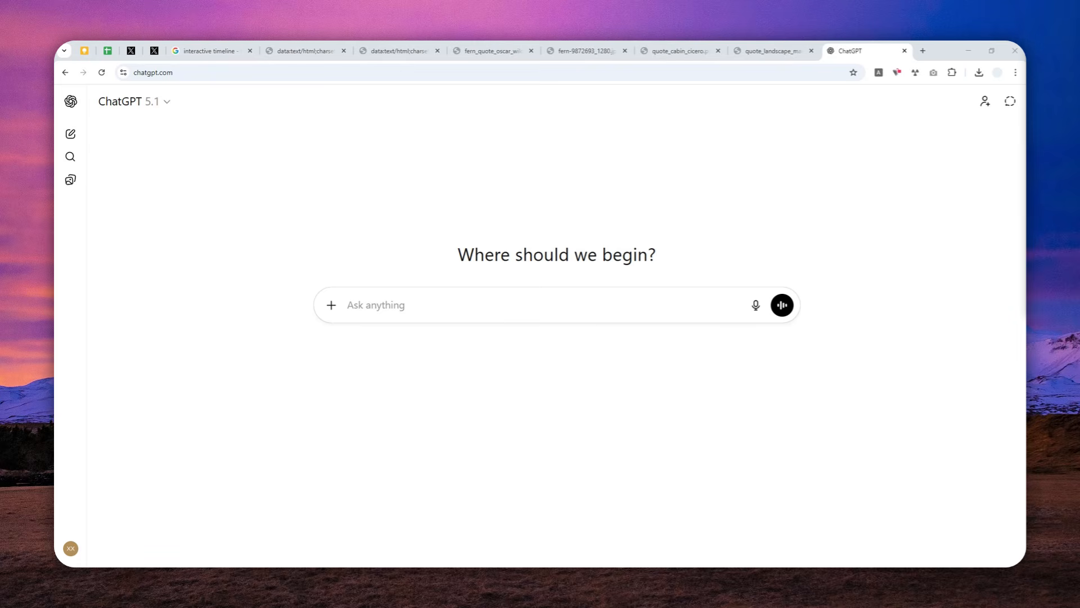
{"action": "left_click_drag", "start_coordinate": [968, 282], "coordinate": [440, 301]}
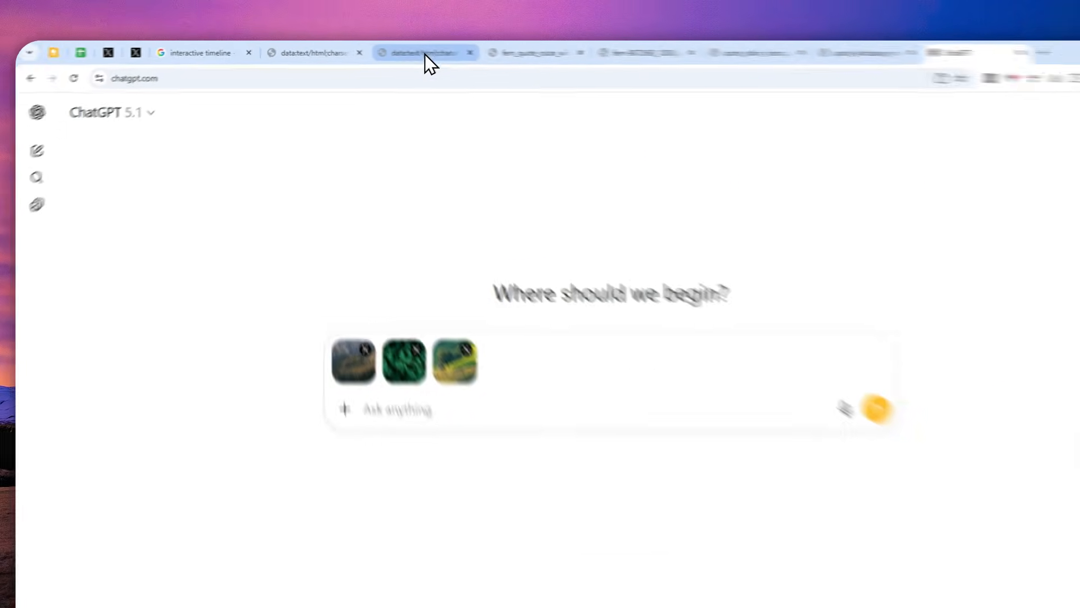
- Copy the prepared code interpreter instructions for making quote pictures and paste them into the ChatGPT prompt
{"action": "left_click", "coordinate": [397, 49]}
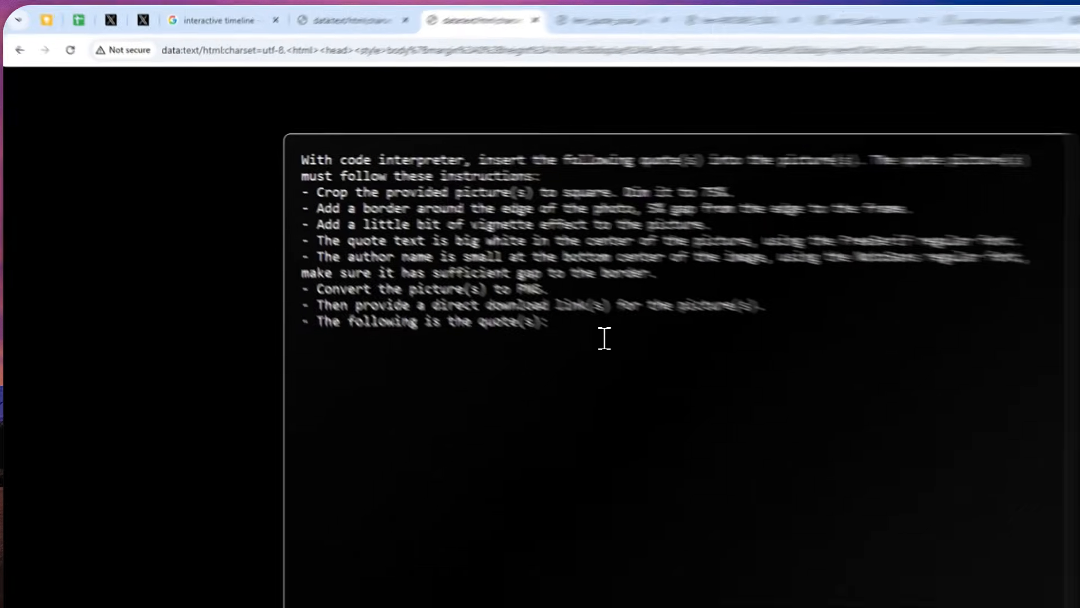
{"action": "left_click_drag", "start_coordinate": [470, 270], "coordinate": [251, 173]}
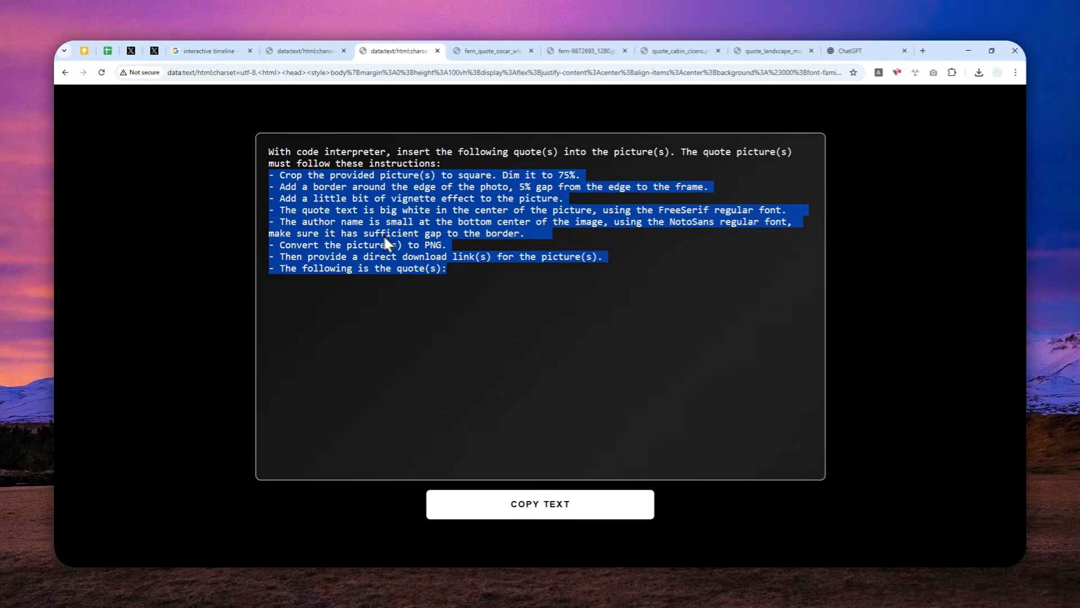
{"action": "left_click", "coordinate": [598, 499]}
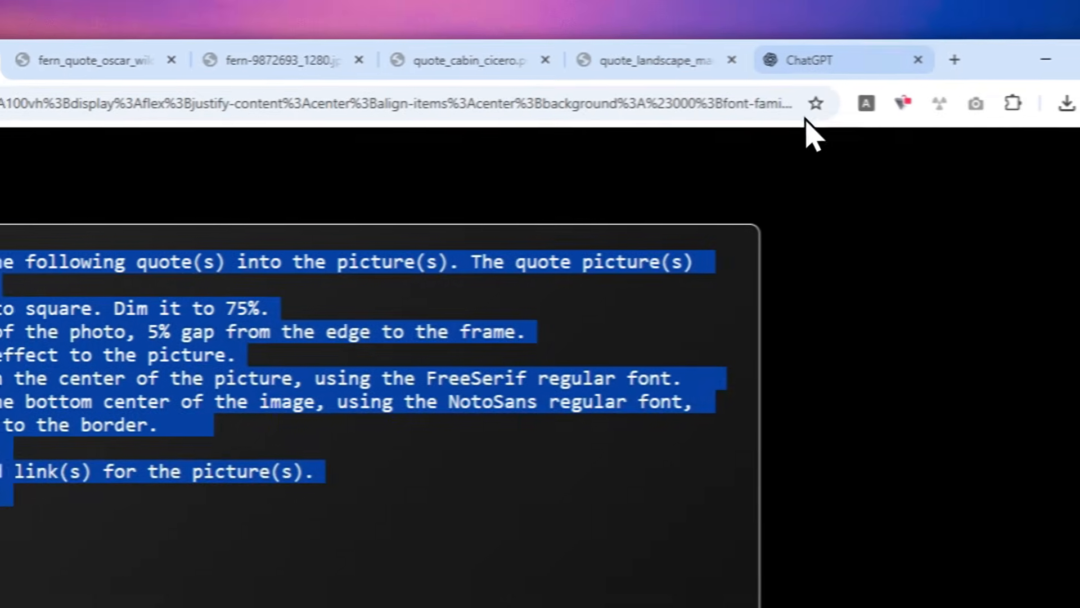
{"action": "left_click", "coordinate": [819, 49]}
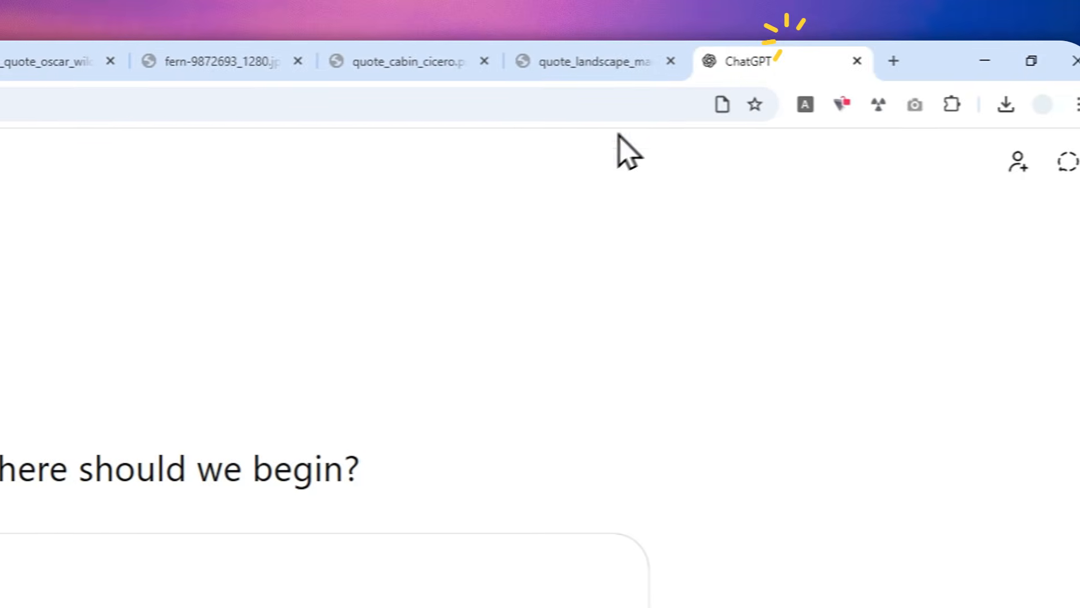
{"action": "right_click", "coordinate": [107, 537]}
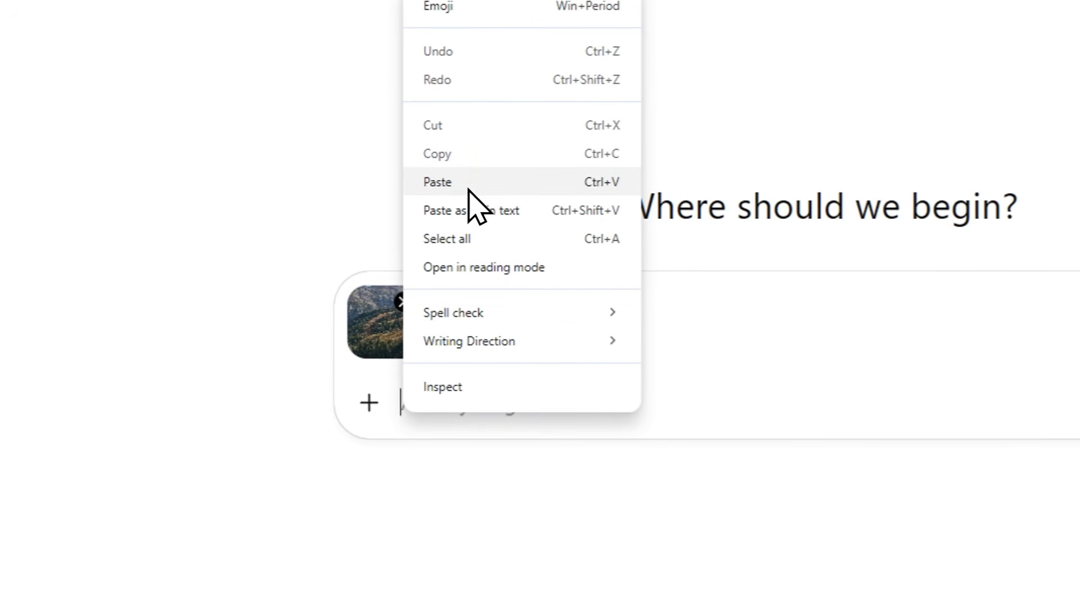
{"action": "left_click", "coordinate": [161, 323]}
{"action": "scroll", "coordinate": [563, 365], "scroll_direction": "down", "scroll_amount": 2}
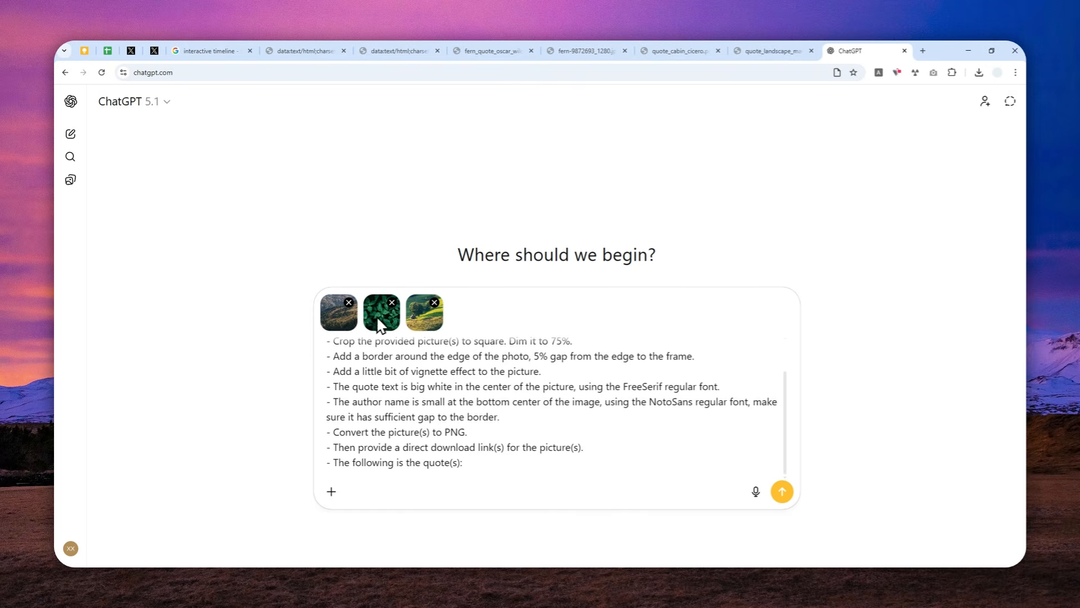
- Copy the Mark Twain, Oscar Wilde and André Gide quotes and paste them below "The following is the quote(s):" in the prompt
{"action": "left_click", "coordinate": [303, 49]}
{"action": "left_click_drag", "start_coordinate": [795, 217], "coordinate": [205, 140]}
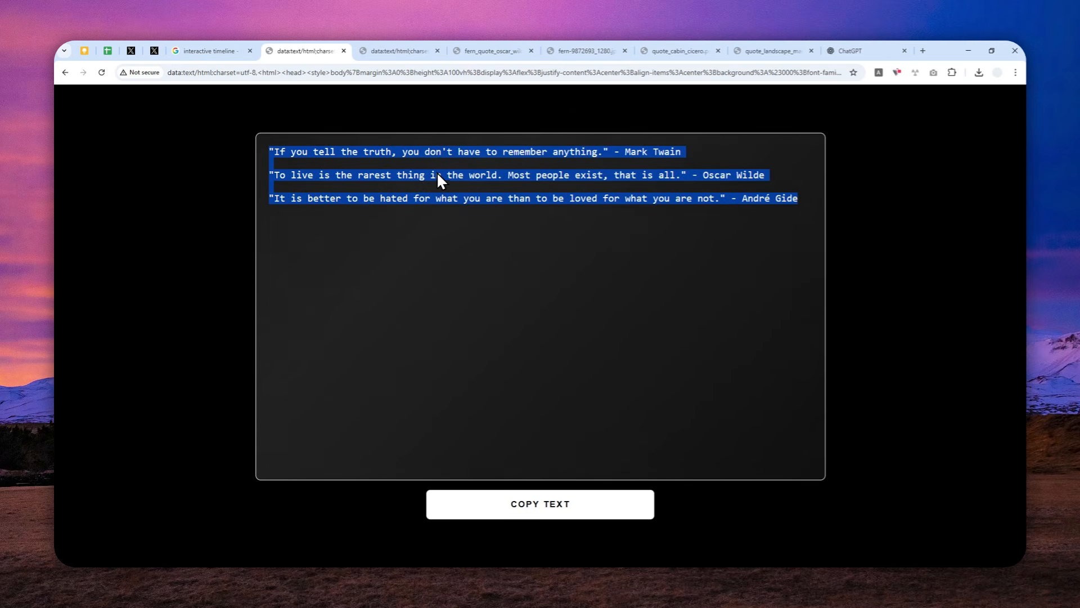
{"action": "left_click", "coordinate": [572, 502]}
{"action": "left_click", "coordinate": [853, 48]}
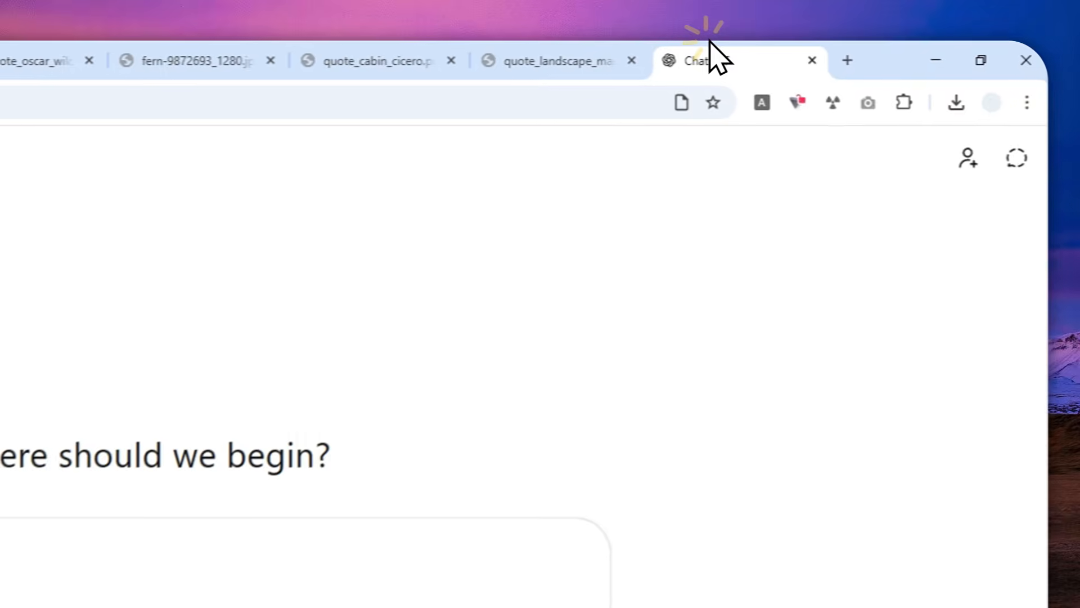
{"action": "left_click", "coordinate": [633, 434]}
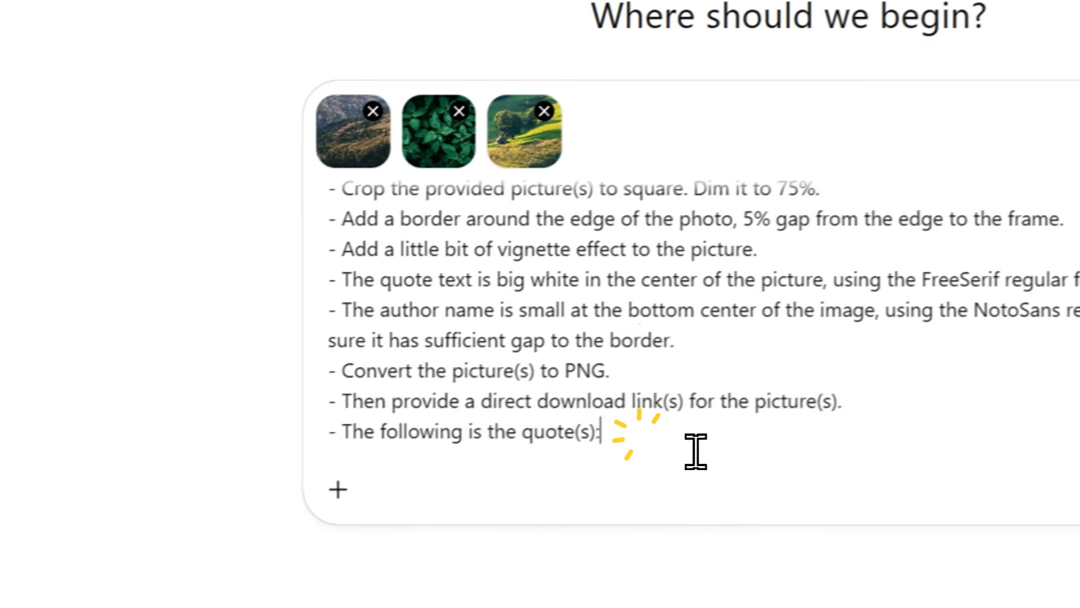
{"action": "scroll", "coordinate": [712, 446], "scroll_direction": "down", "scroll_amount": 3}
{"action": "left_click", "coordinate": [468, 444]}
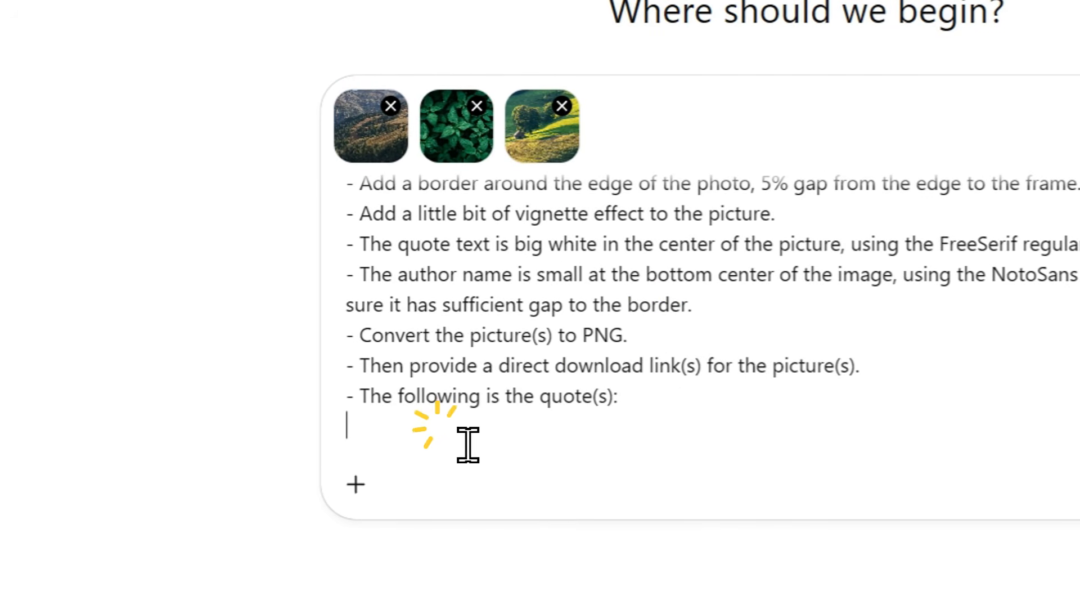
{"action": "right_click", "coordinate": [394, 433]}
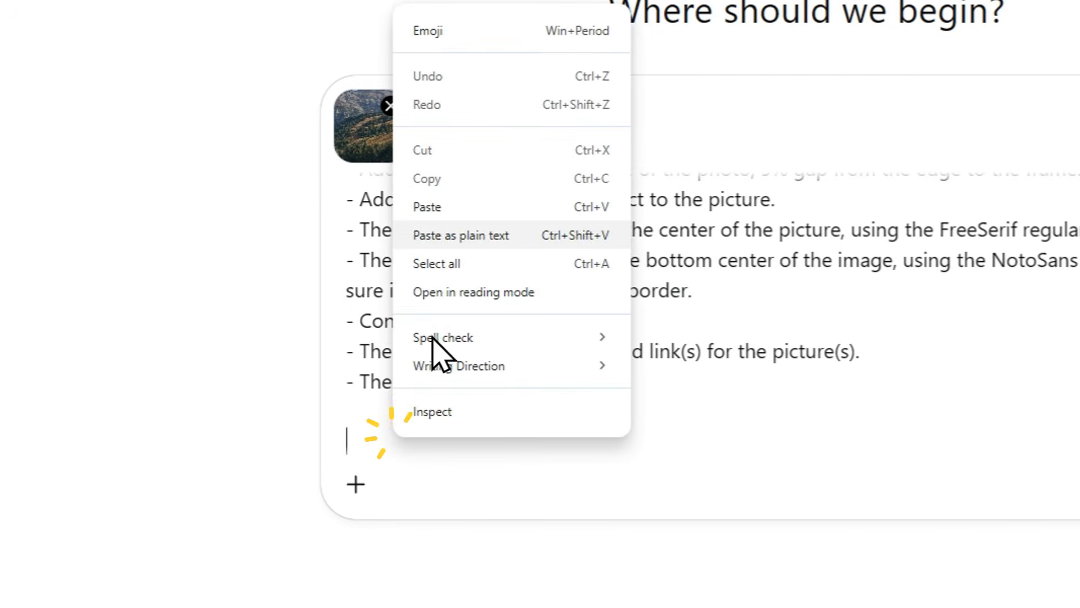
{"action": "left_click", "coordinate": [478, 207]}
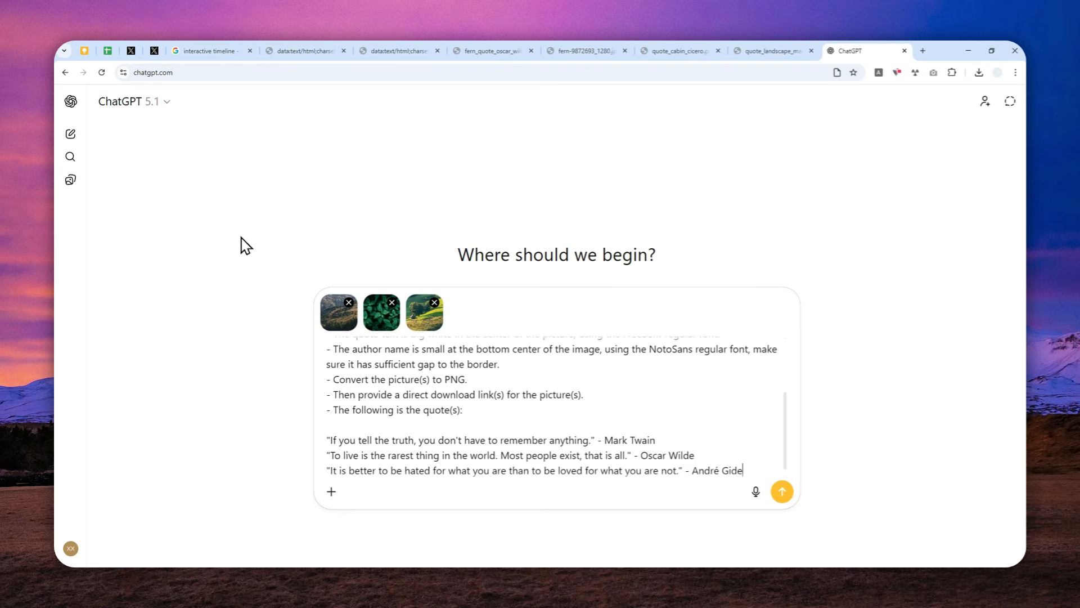
- Switch the model to GPT-5.1 Thinking and submit the prompt with its three pictures
{"action": "left_click", "coordinate": [148, 101]}
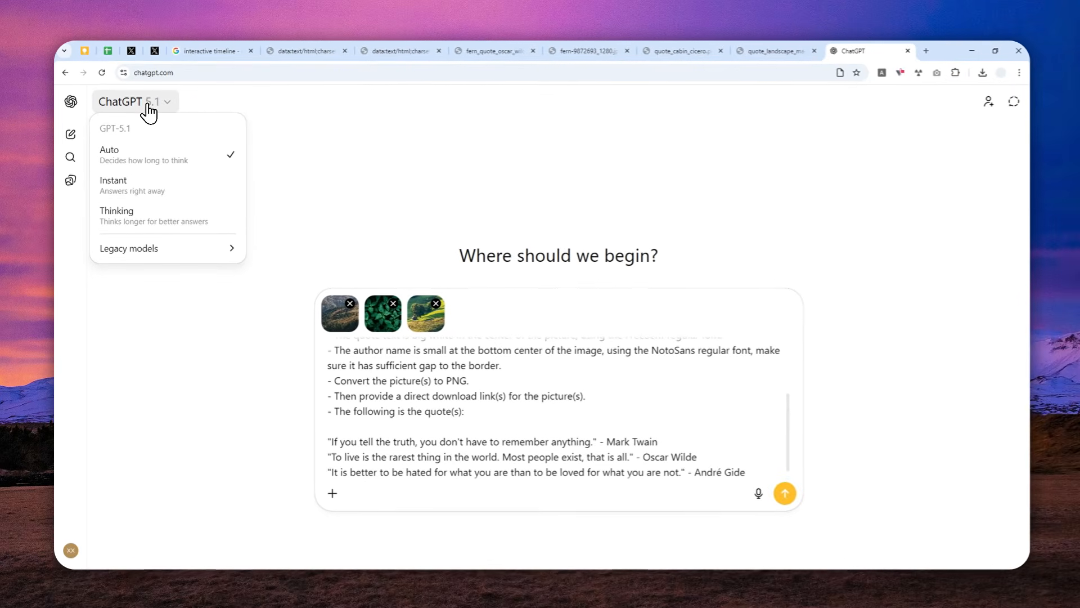
{"action": "left_click", "coordinate": [148, 215]}
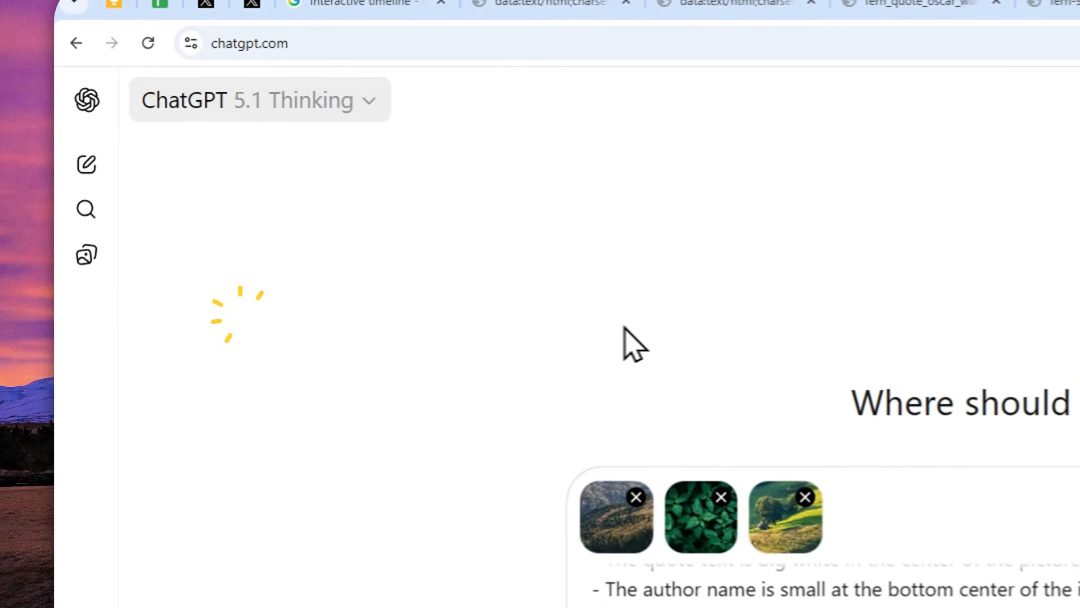
{"action": "left_click", "coordinate": [716, 444]}
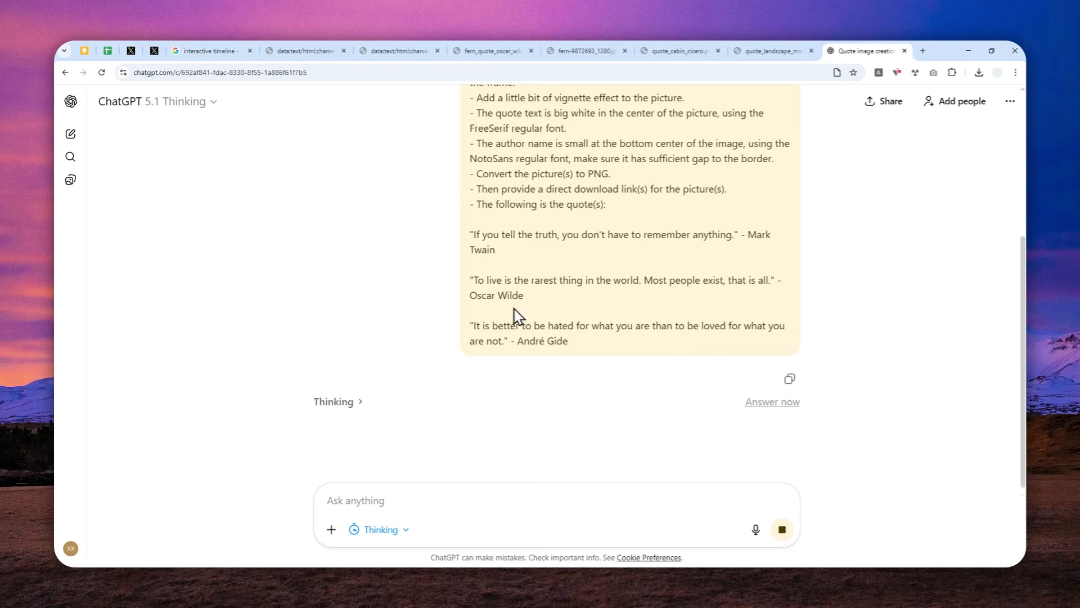
{"action": "scroll", "coordinate": [584, 360], "scroll_direction": "up", "scroll_amount": 4}
{"action": "scroll", "coordinate": [570, 349], "scroll_direction": "down", "scroll_amount": 4}
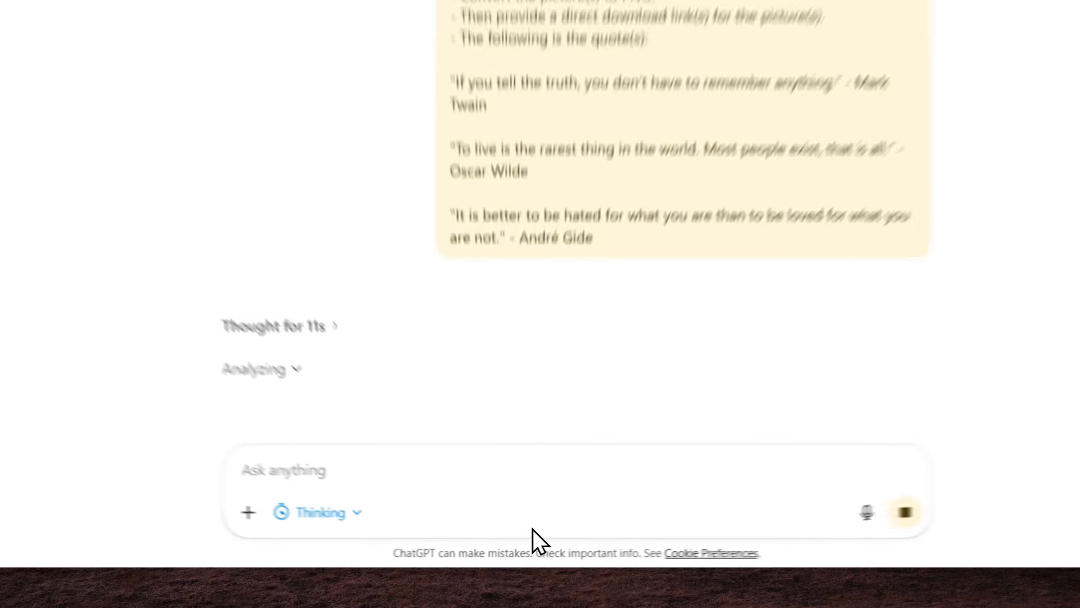
{"action": "left_click", "coordinate": [526, 547]}
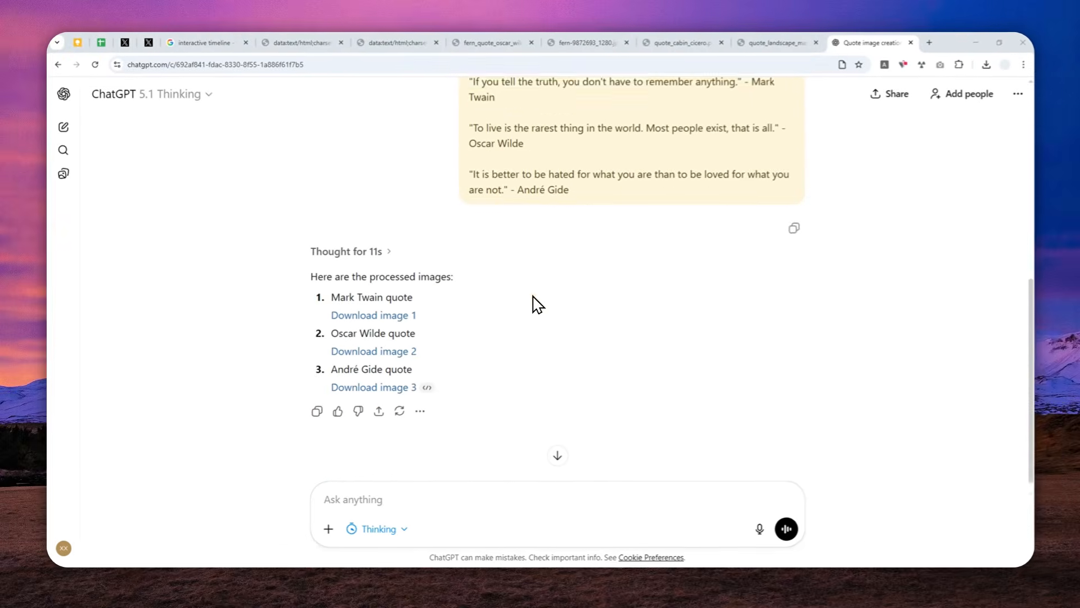
- Download the three processed quote images from the reply, allowing chatgpt.com to download multiple files
{"action": "scroll", "coordinate": [532, 304], "scroll_direction": "down", "scroll_amount": 1}
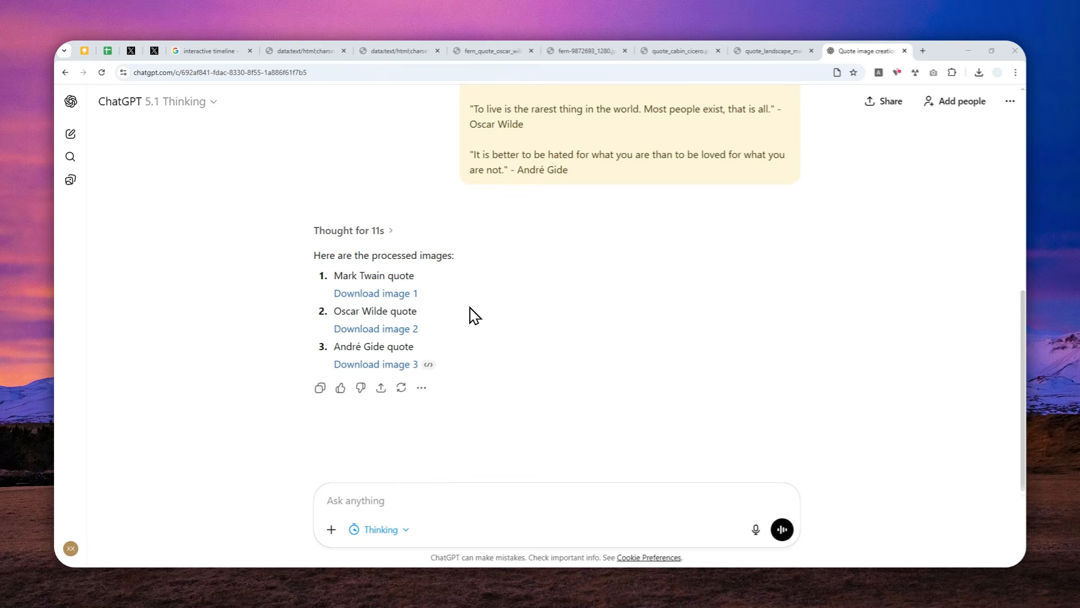
{"action": "left_click", "coordinate": [444, 309]}
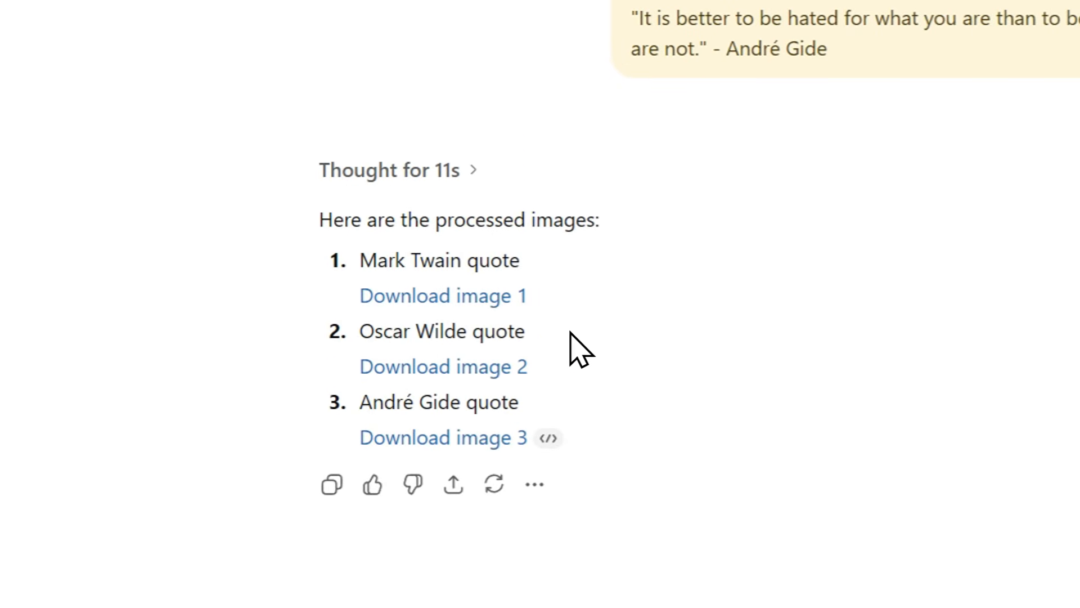
{"action": "left_click", "coordinate": [453, 304]}
{"action": "left_click", "coordinate": [432, 374]}
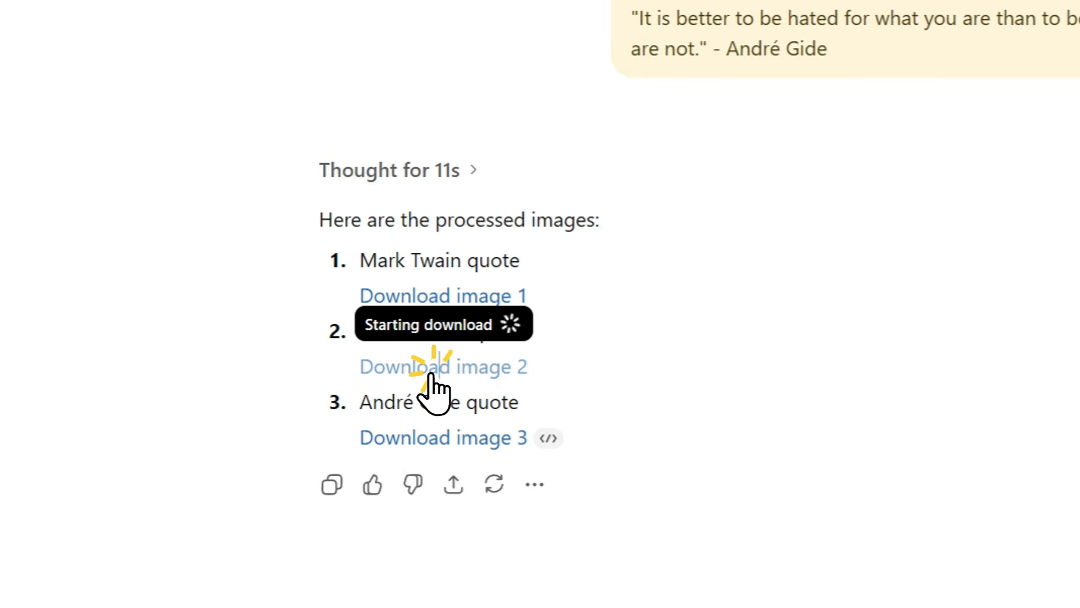
{"action": "left_click", "coordinate": [459, 438]}
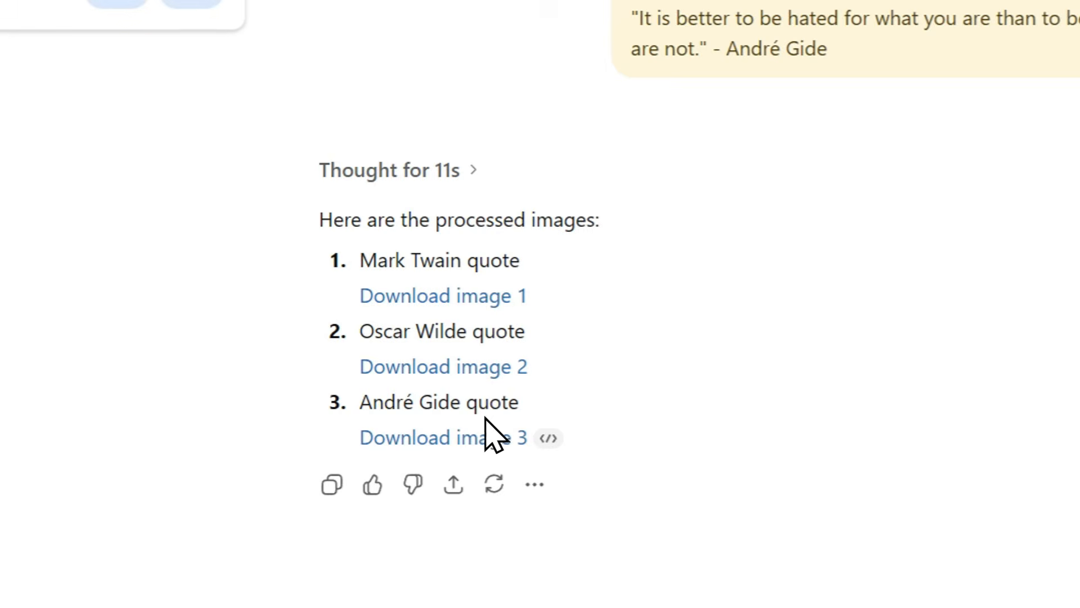
{"action": "left_click", "coordinate": [298, 121]}
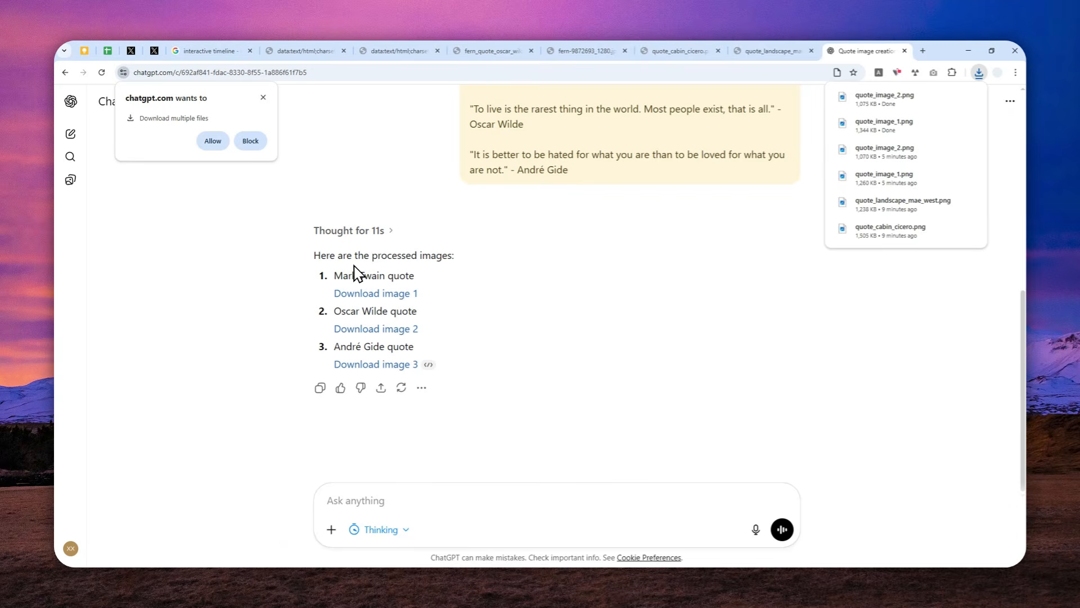
{"action": "left_click", "coordinate": [218, 142]}
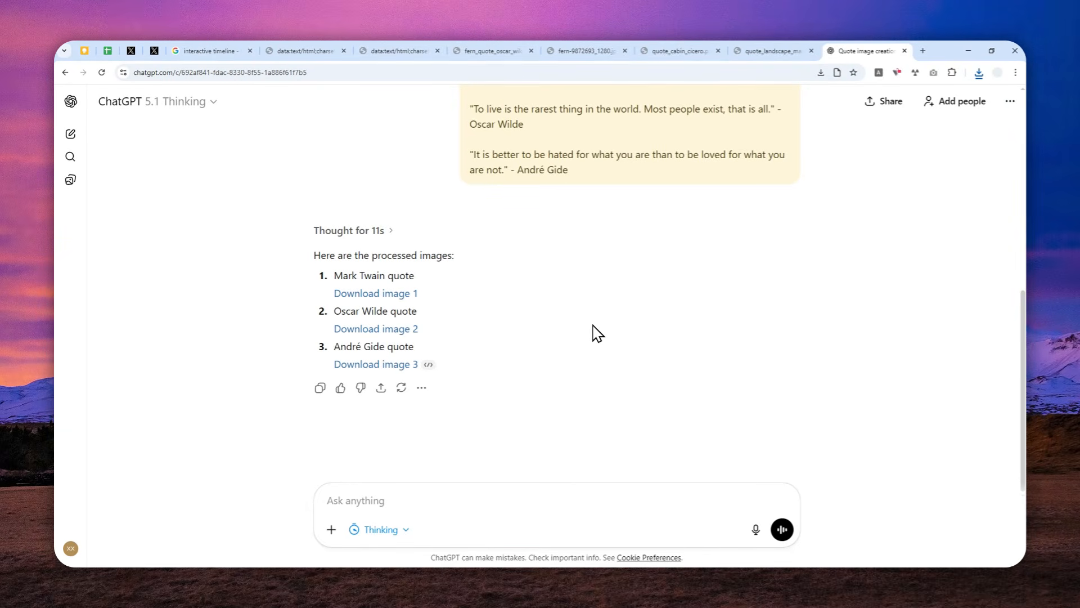
{"action": "left_click", "coordinate": [353, 364]}
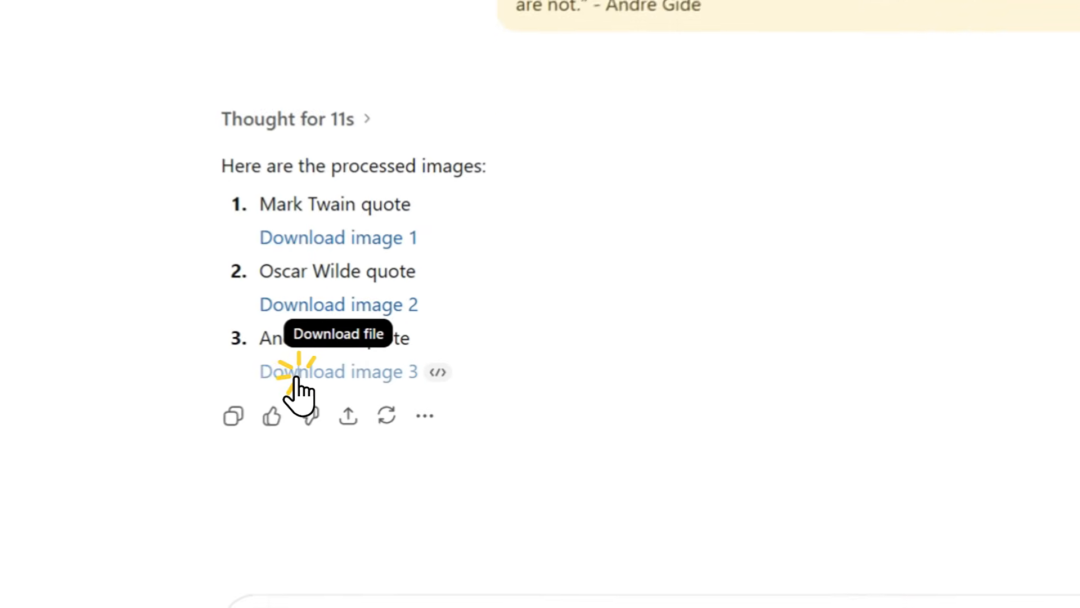
- Open the newly downloaded quote_image_1.png from the download history and view the whole Mark Twain picture
{"action": "left_click", "coordinate": [943, 100]}
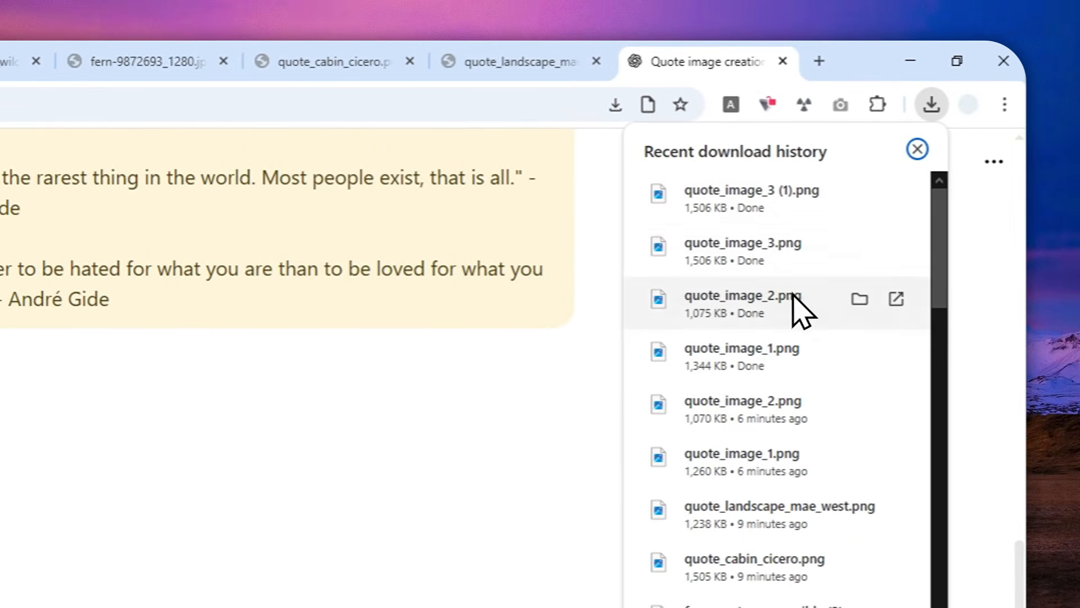
{"action": "left_click", "coordinate": [768, 354]}
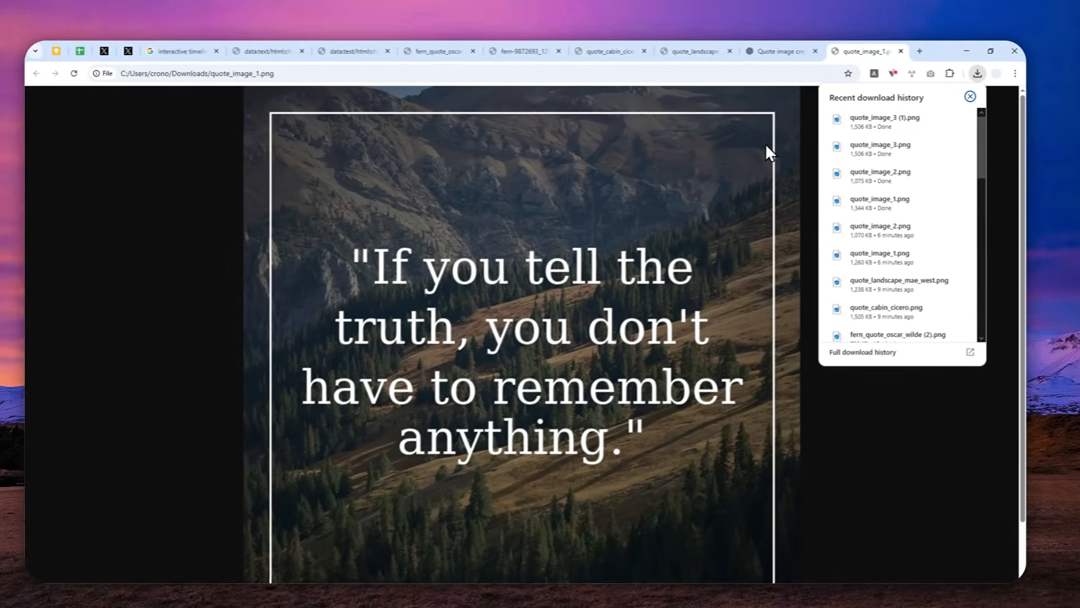
{"action": "scroll", "coordinate": [639, 278], "scroll_direction": "down", "scroll_amount": 1}
{"action": "key", "text": "ctrl+minus"}
{"action": "key", "text": "ctrl+minus"}
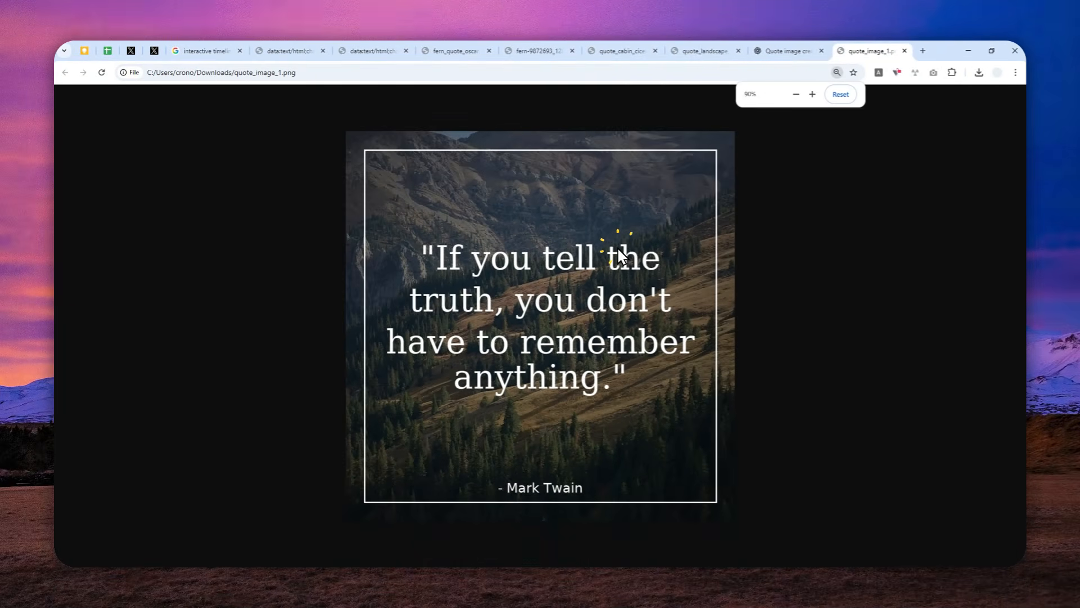
- Open the newly downloaded quote_image_2.png and quote_image_3.png to view the Oscar Wilde and André Gide pictures in full
{"action": "left_click", "coordinate": [979, 72]}
{"action": "left_click", "coordinate": [884, 168]}
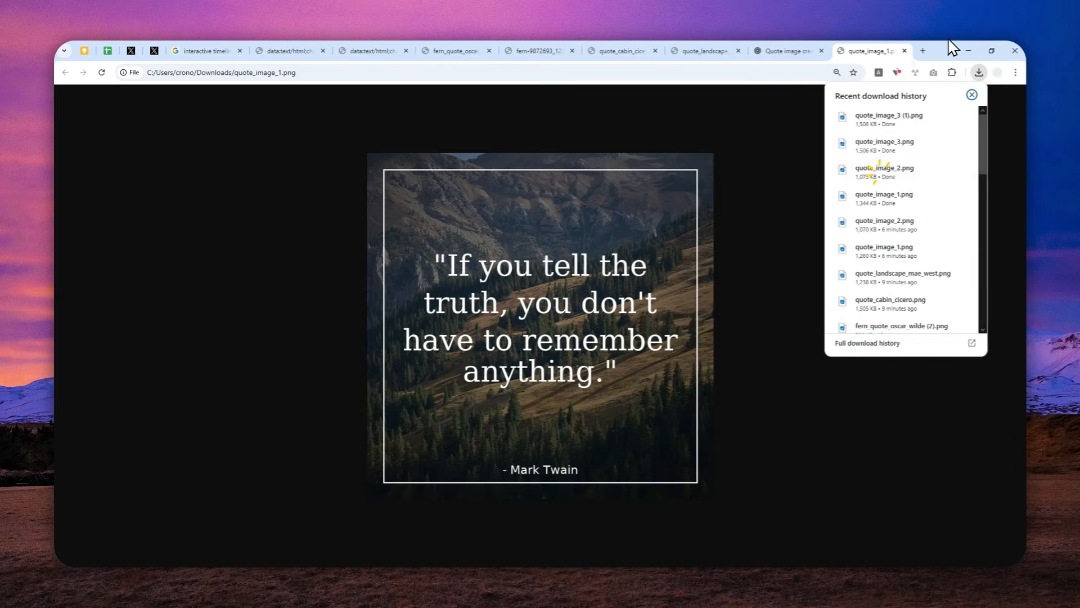
{"action": "key", "text": "ctrl+minus"}
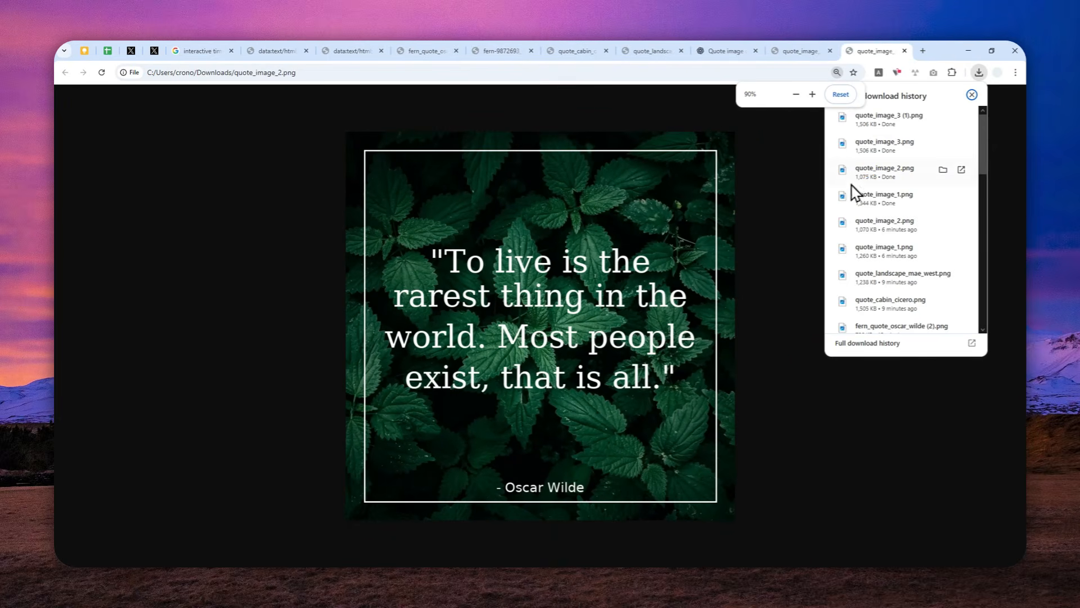
{"action": "left_click_drag", "start_coordinate": [900, 145], "coordinate": [947, 48]}
{"action": "key", "text": "ctrl+minus"}
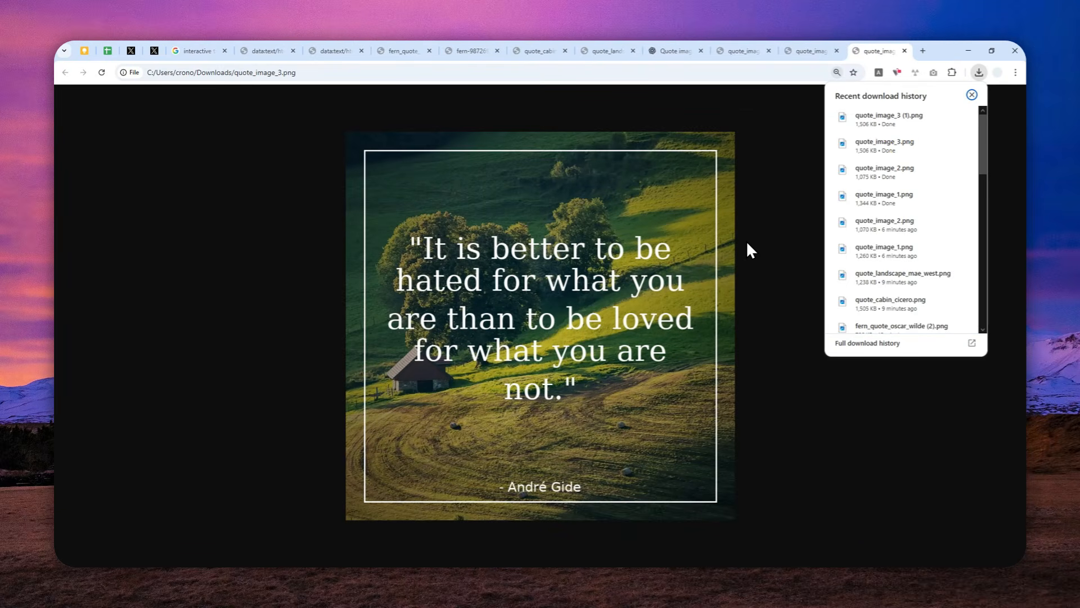
- Review the three opened quote images one after another, checking the border, dimming, quote text and author name
{"action": "left_click", "coordinate": [808, 50]}
{"action": "left_click", "coordinate": [761, 45]}
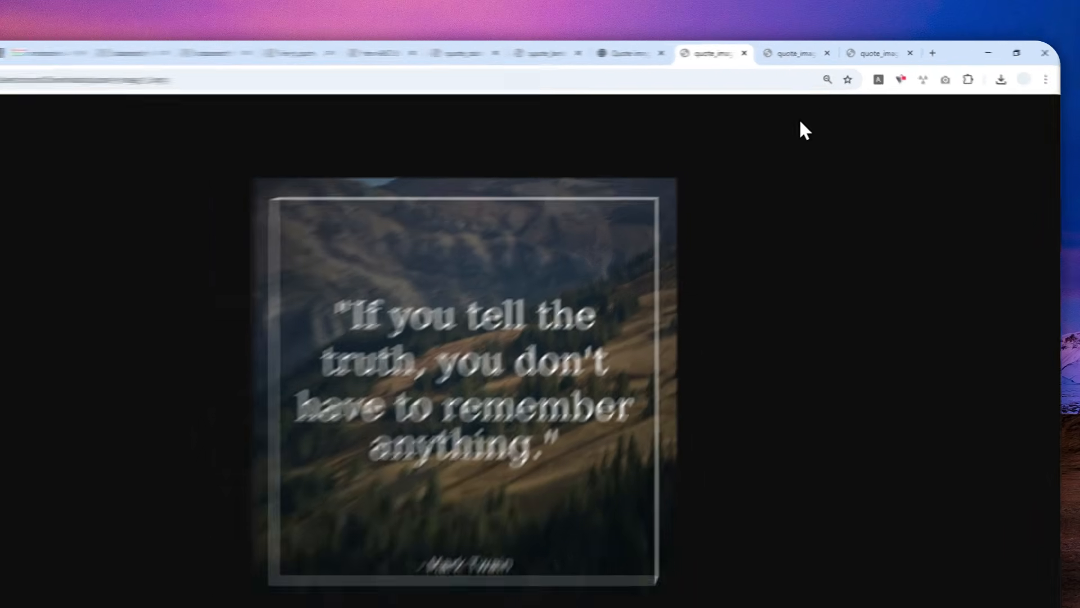
{"action": "left_click", "coordinate": [817, 49]}
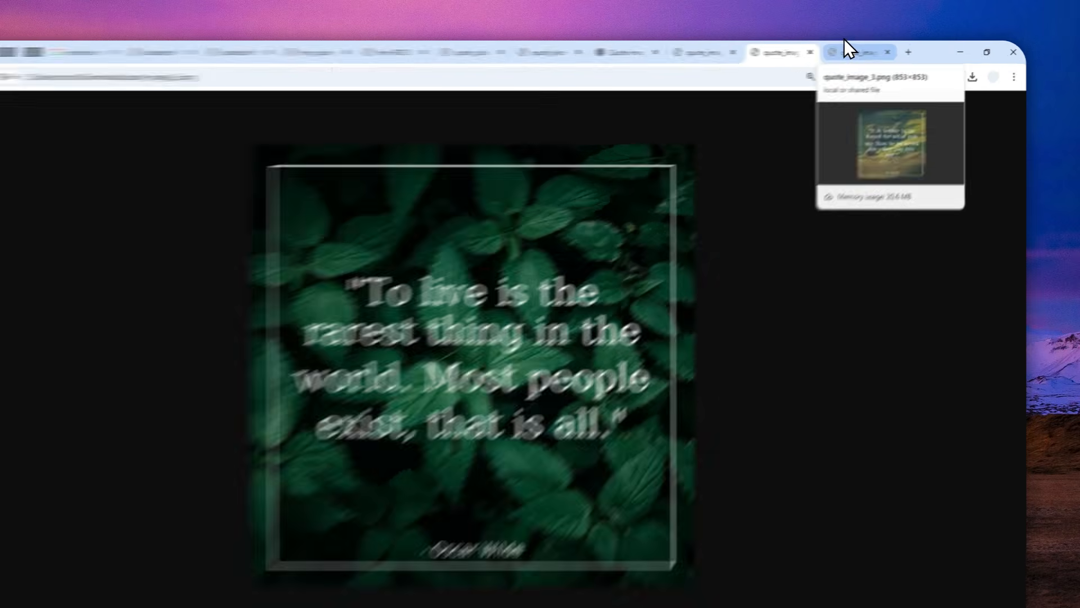
{"action": "left_click", "coordinate": [868, 44]}
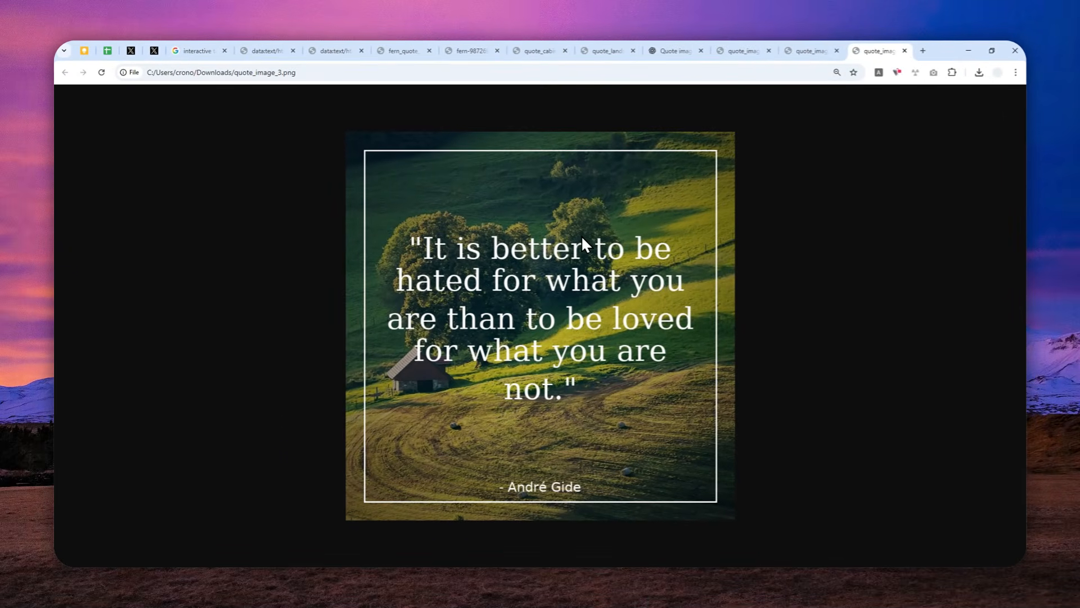
- Reread the prepared code interpreter instructions and compare them with the Mark Twain and Oscar Wilde images
{"action": "left_click", "coordinate": [336, 50]}
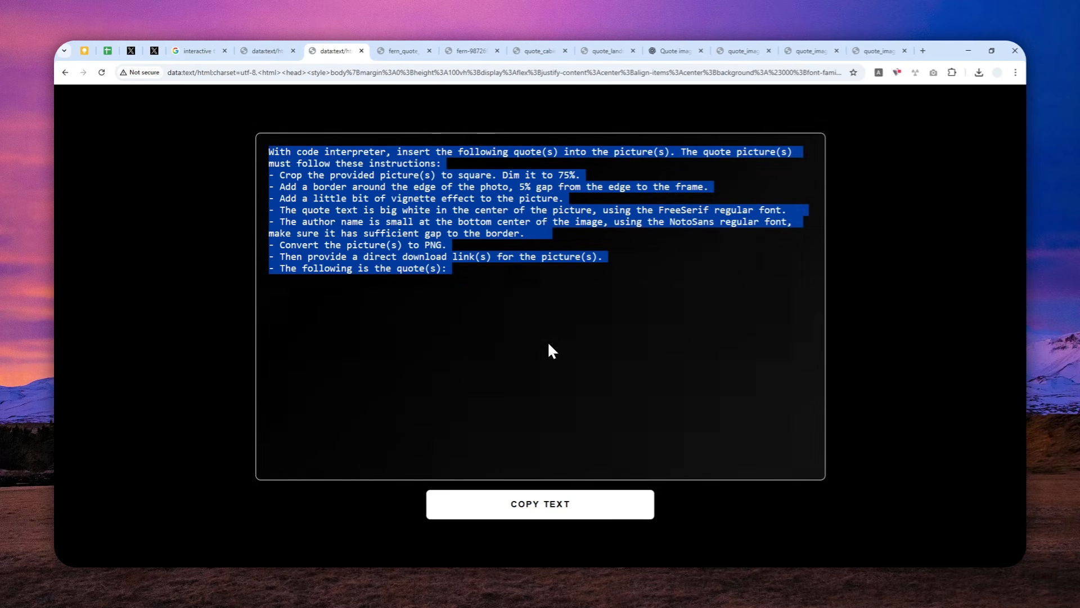
{"action": "left_click", "coordinate": [774, 49]}
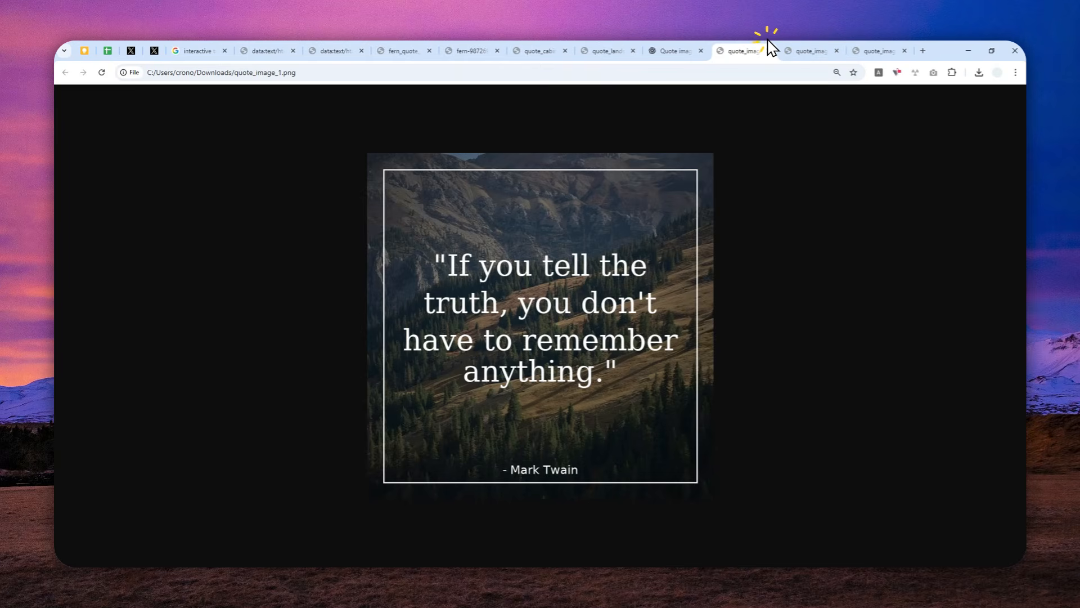
{"action": "left_click", "coordinate": [820, 49]}
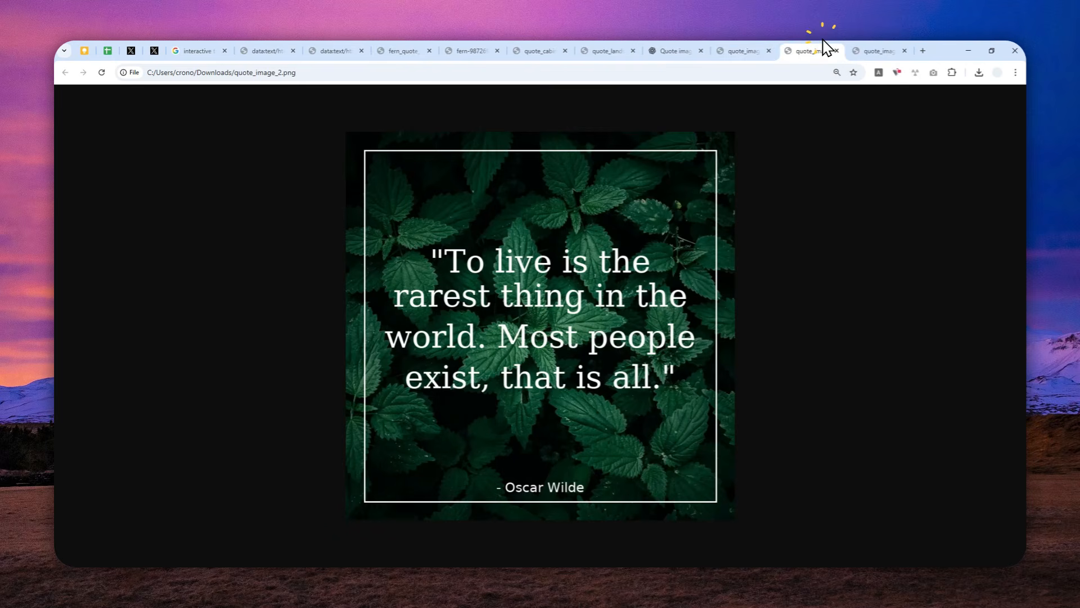